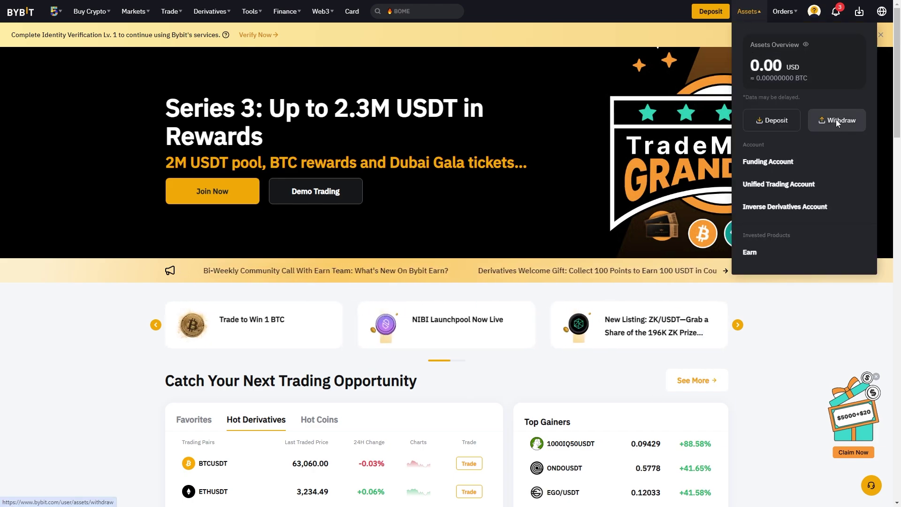
- Open Bybit's crypto withdrawal form and choose ETH as the coin, closing the saved-address list
left_click(836, 120)
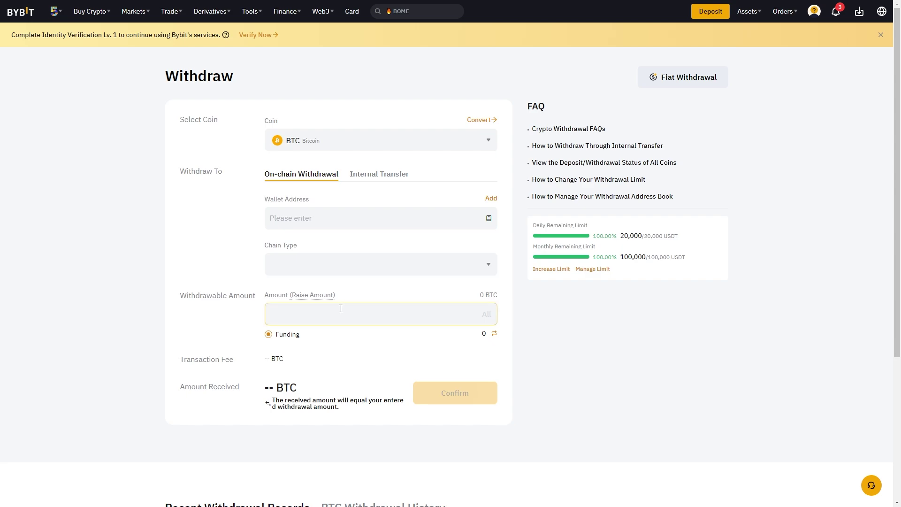
left_click(310, 137)
scroll(333, 231, "down", 2)
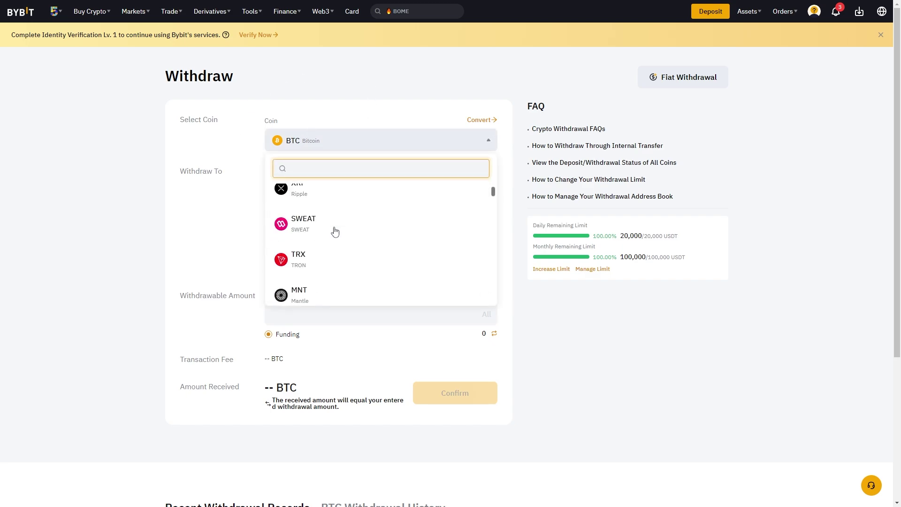
scroll(376, 237, "down", 2)
scroll(384, 250, "up", 4)
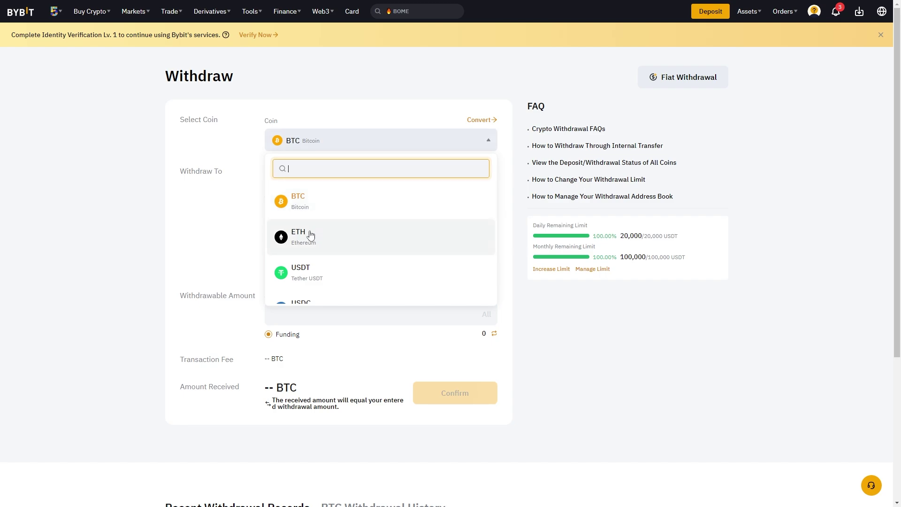
left_click(310, 235)
left_click(318, 222)
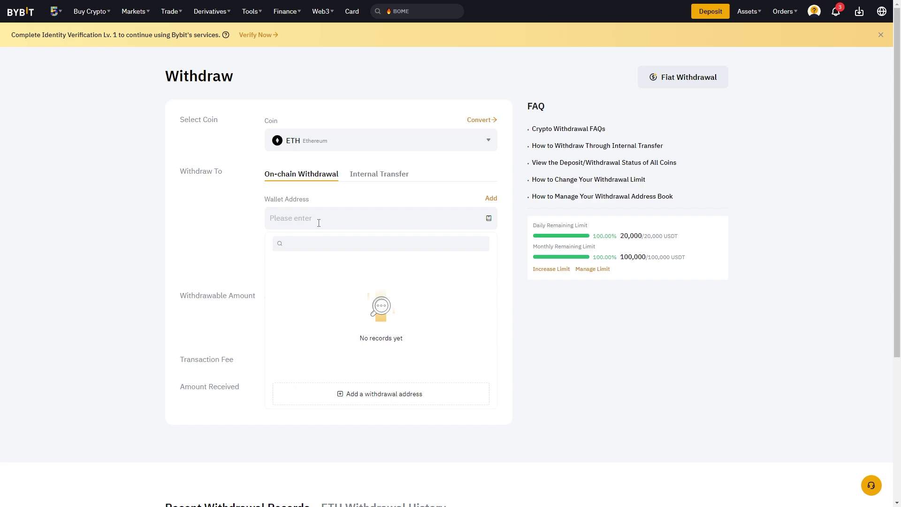
left_click(241, 215)
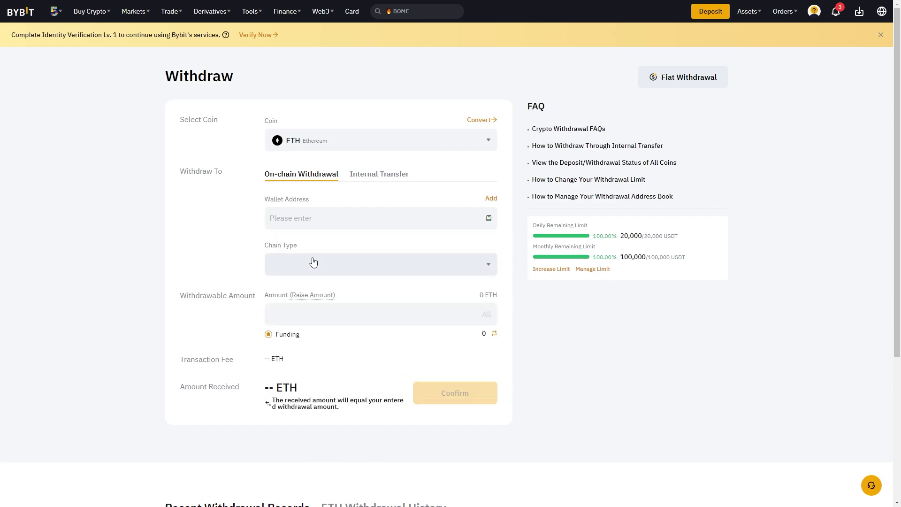
left_click(322, 316)
left_click(107, 230)
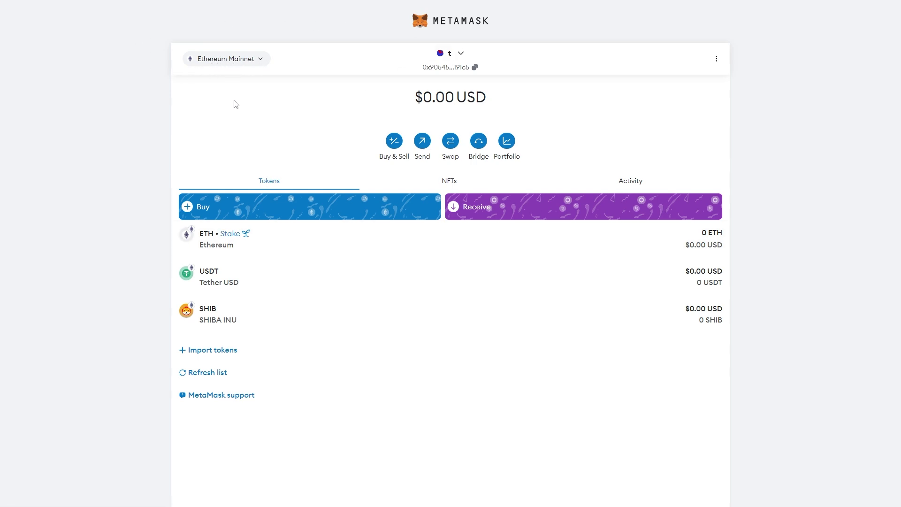
- Point out the Ethereum Mainnet network name on MetaMask's wallet home
left_click_drag(181, 63, 250, 62)
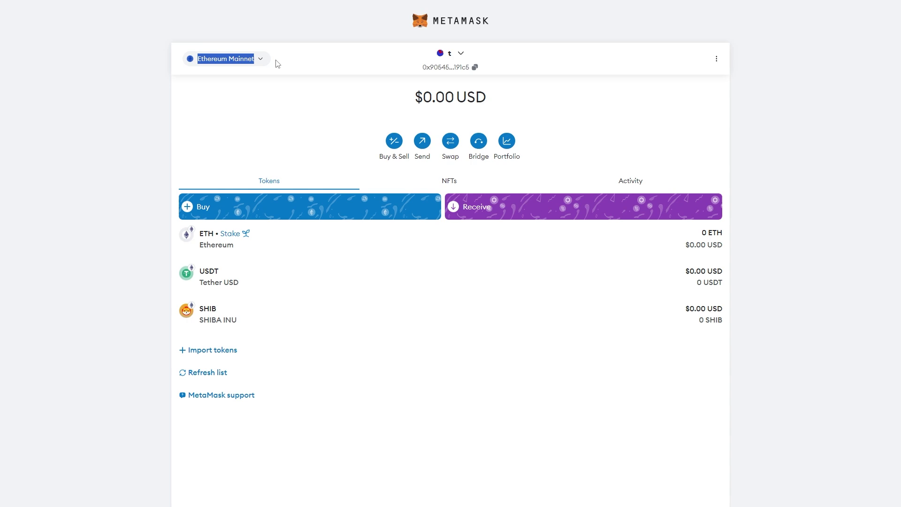
left_click(313, 67)
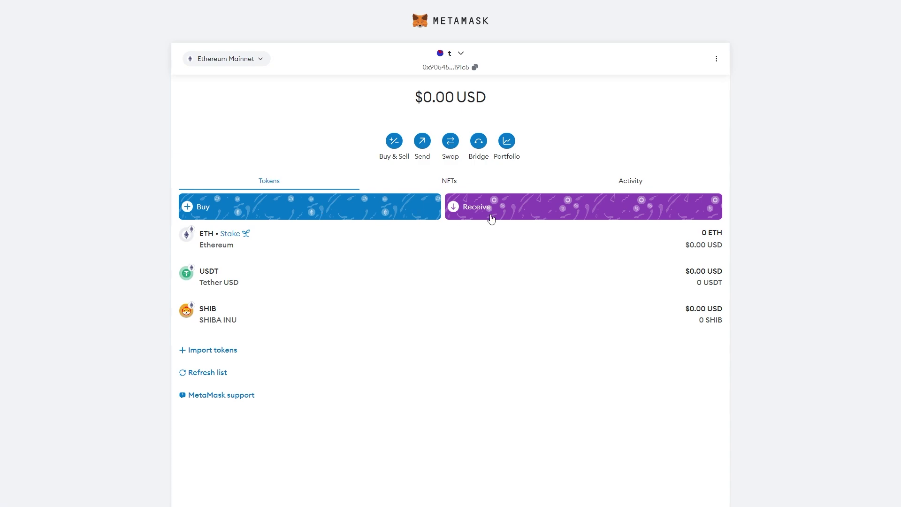
- Copy the wallet address shown under the QR code on MetaMask's Receive screen
left_click(505, 211)
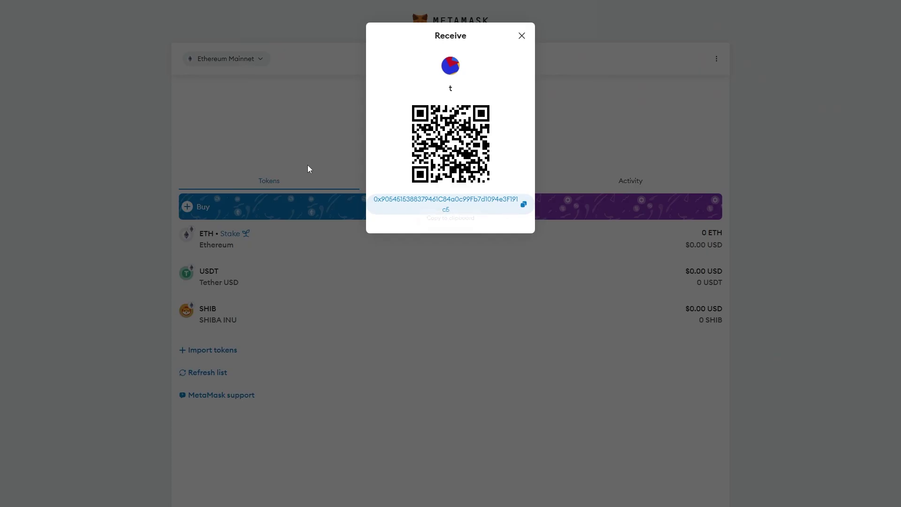
left_click(485, 209)
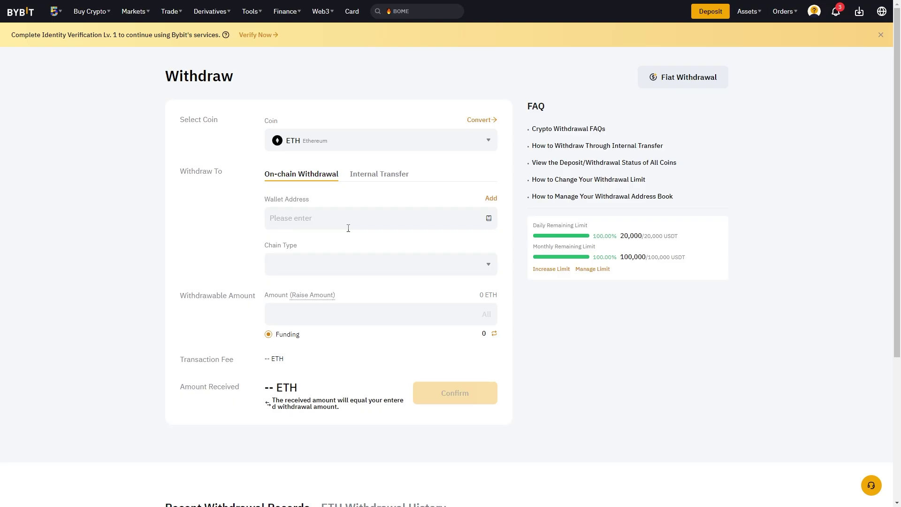
left_click(350, 225)
- Paste the MetaMask address as Bybit's withdrawal address and choose the ERC20 chain type
key("ctrl+v")
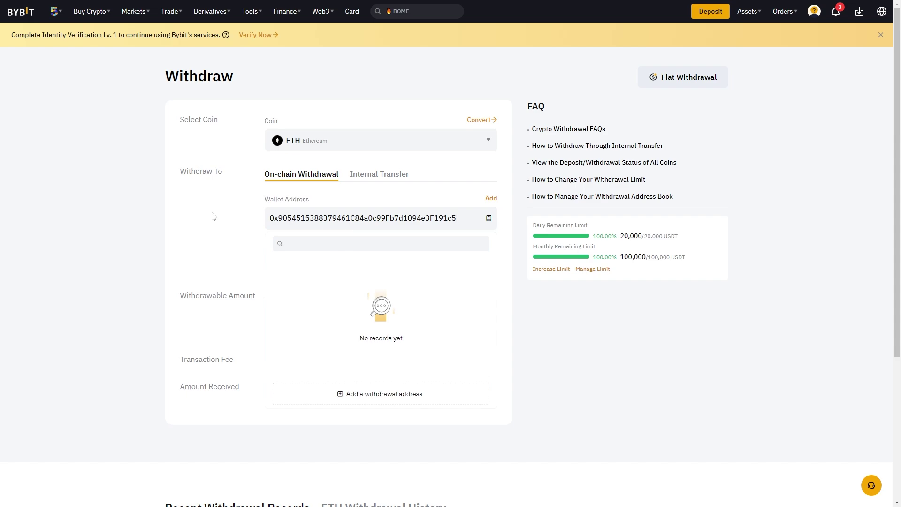
left_click(211, 216)
left_click(308, 264)
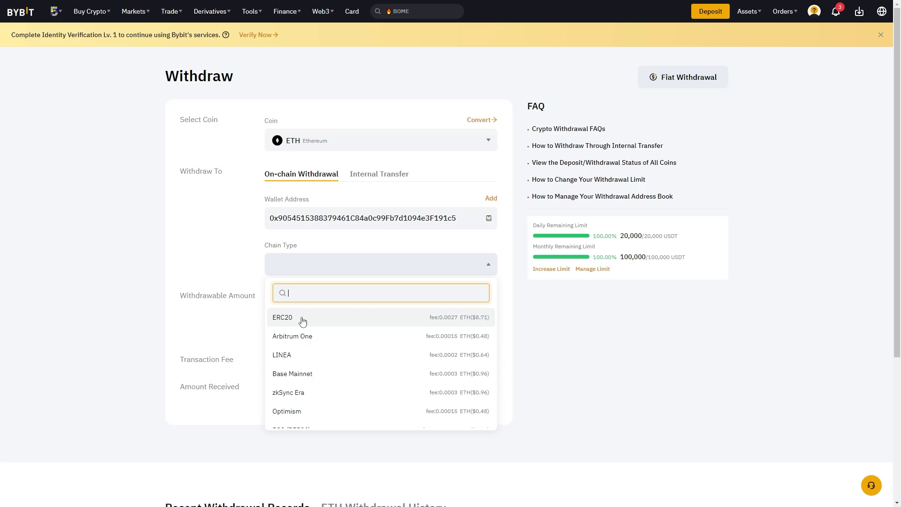
scroll(302, 322, "down", 2)
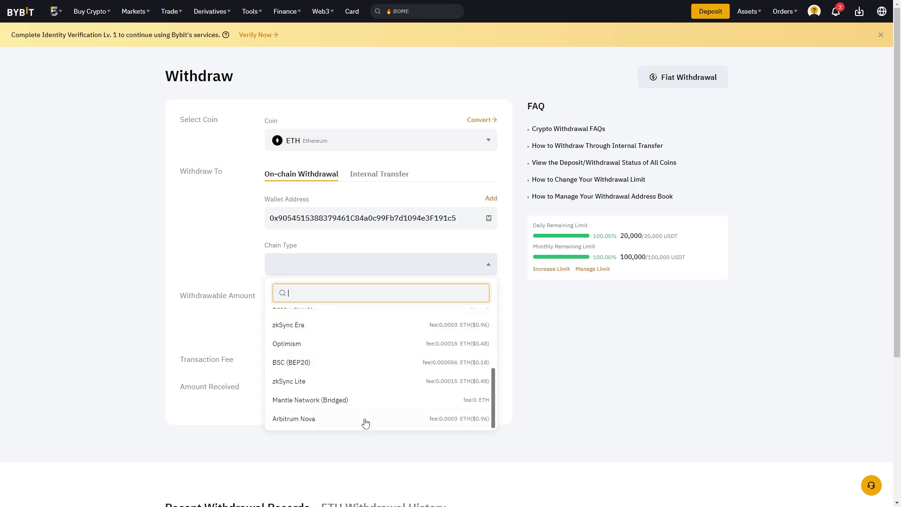
scroll(371, 374, "up", 3)
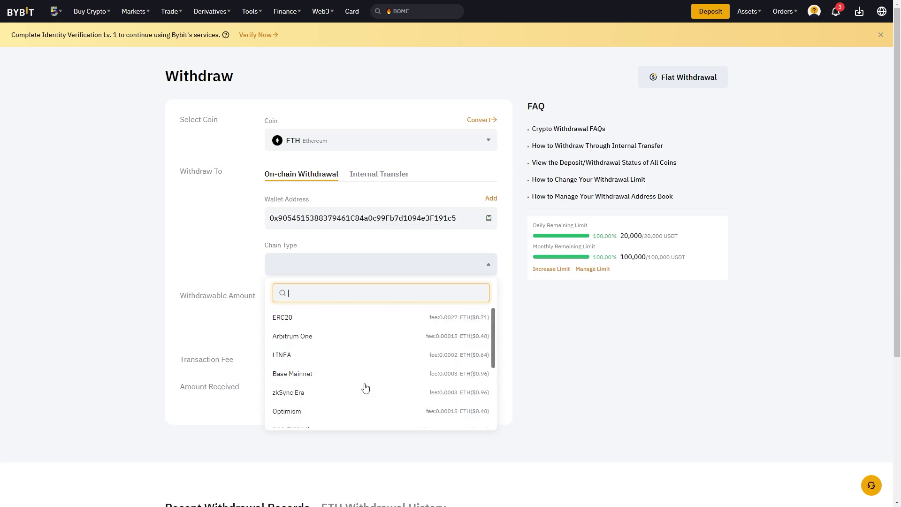
left_click(297, 318)
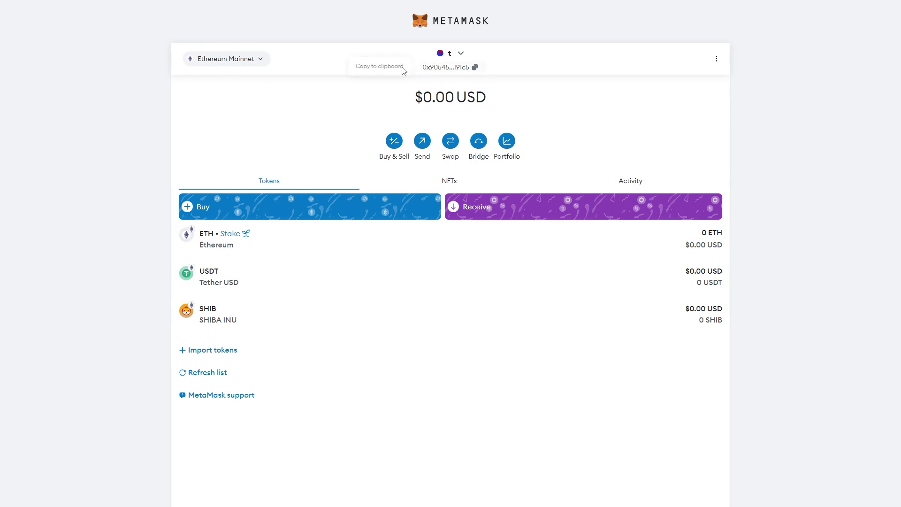
left_click(457, 66)
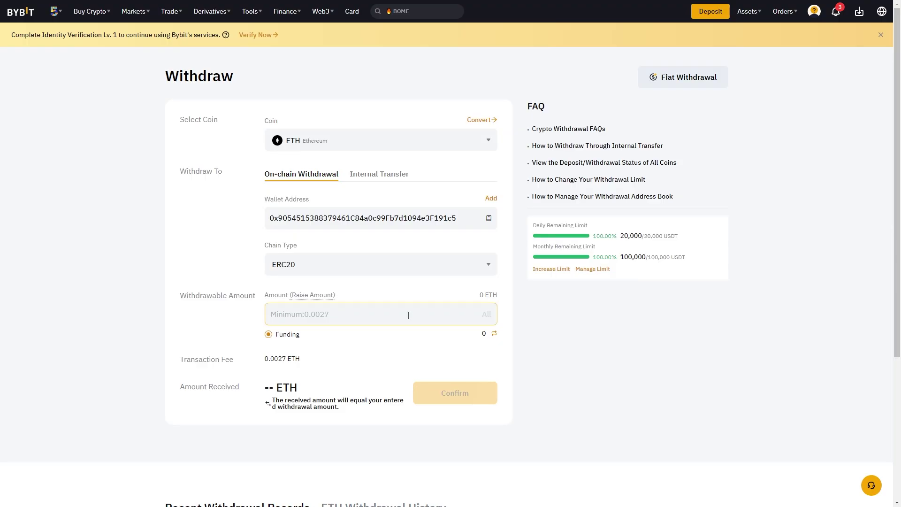
left_click(408, 315)
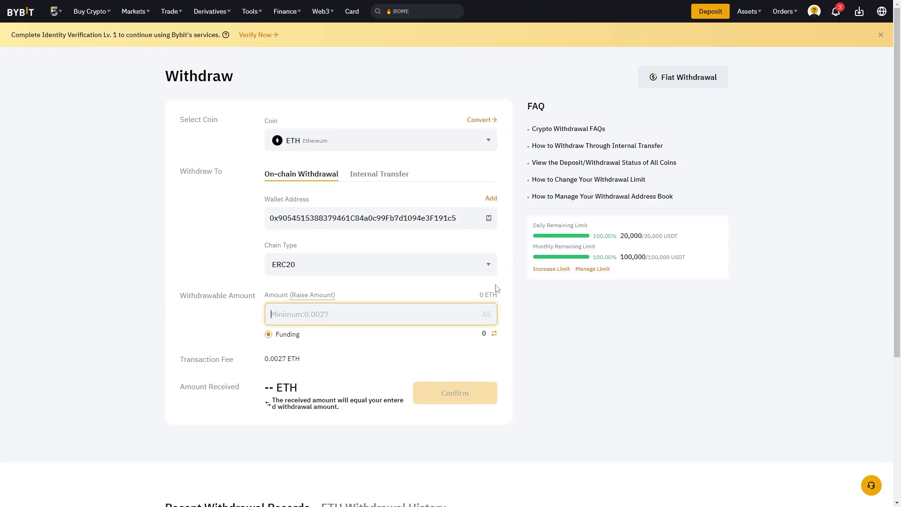
left_click(473, 301)
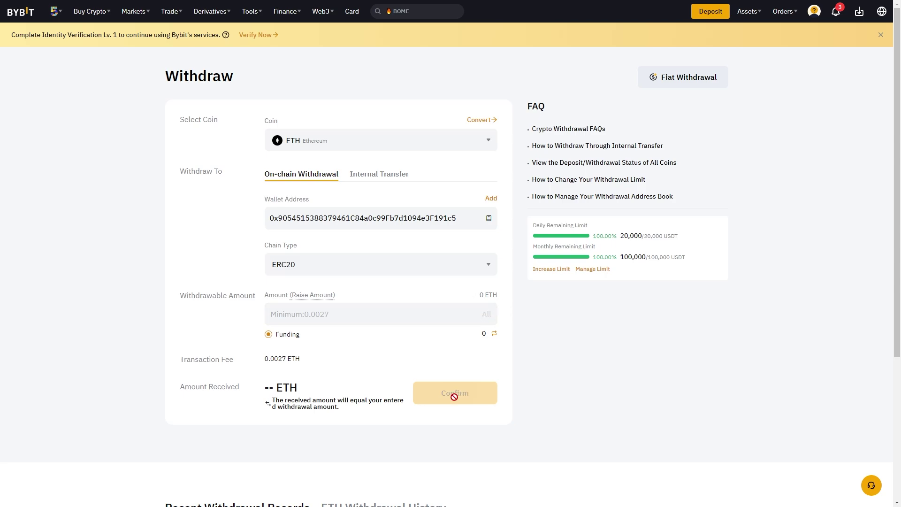
scroll(454, 396, "down", 3)
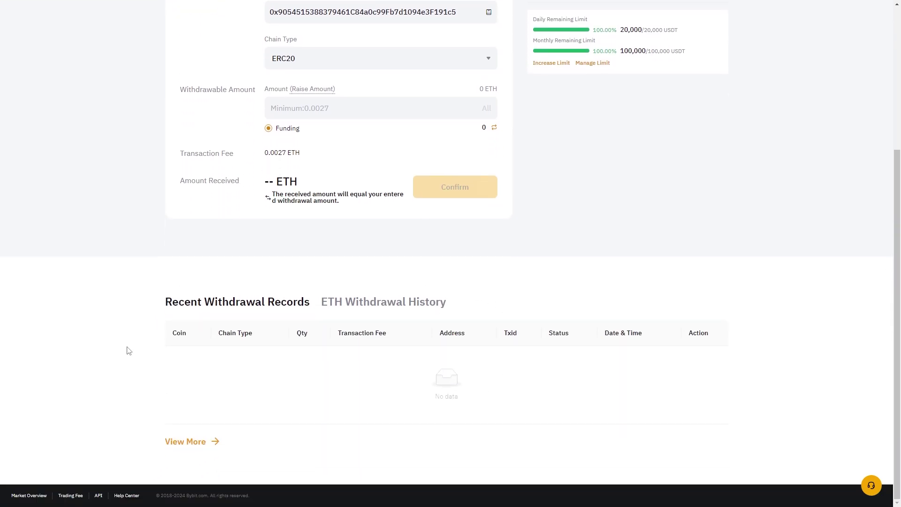